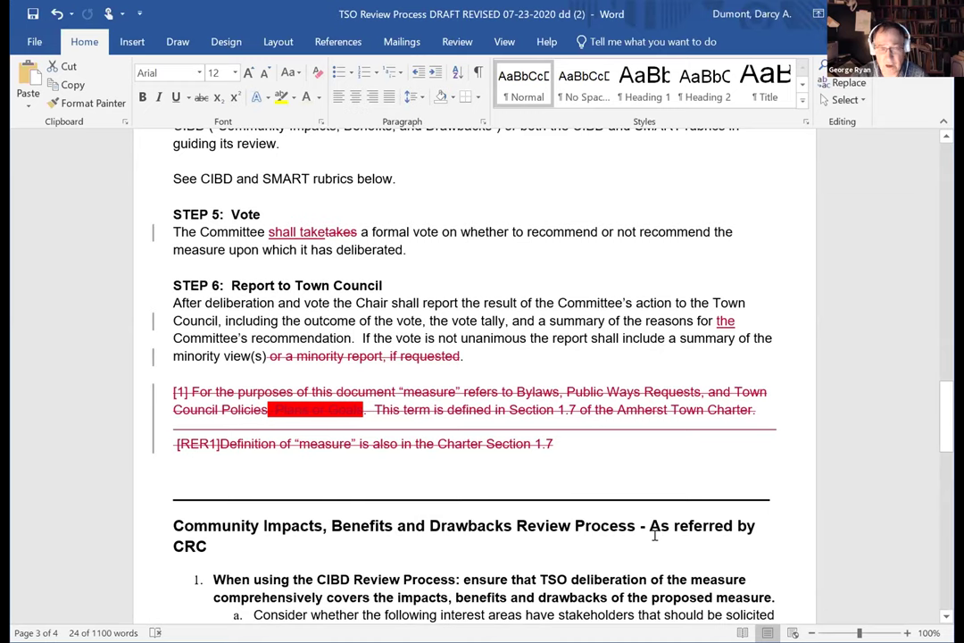
# Review the draft from its title through Step 4, checking the CIBD stakeholder list sentence at the end of Step 2
pyautogui.scroll(1, 655, 535)
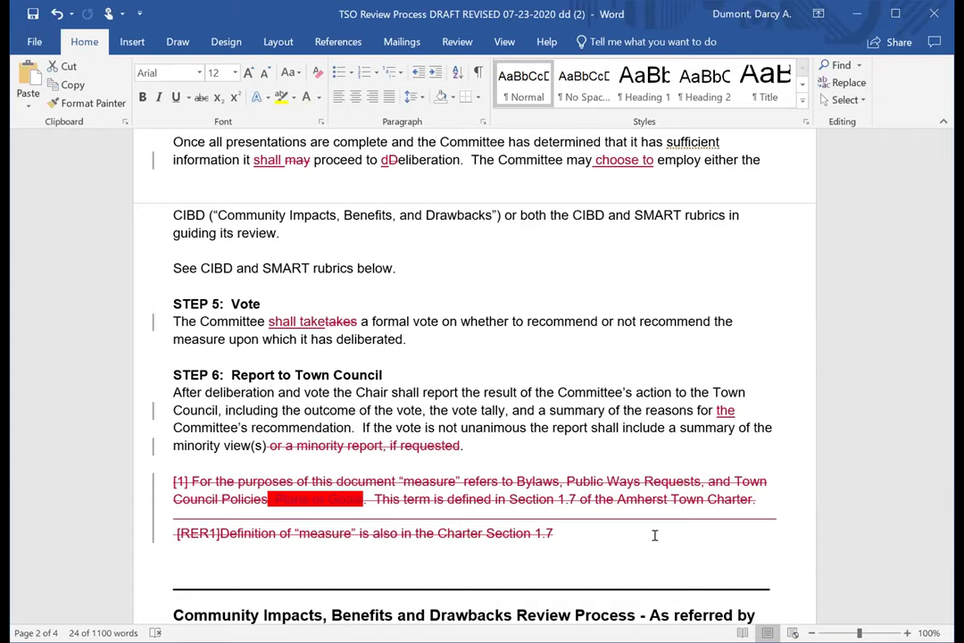
pyautogui.scroll(20, 655, 535)
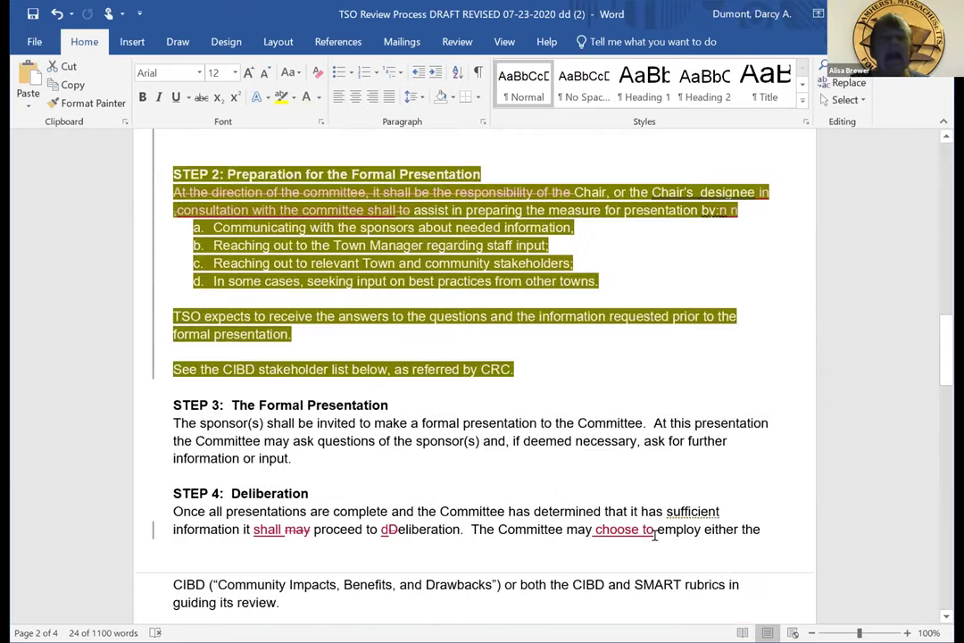
pyautogui.scroll(1, 655, 535)
pyautogui.scroll(-3, 655, 534)
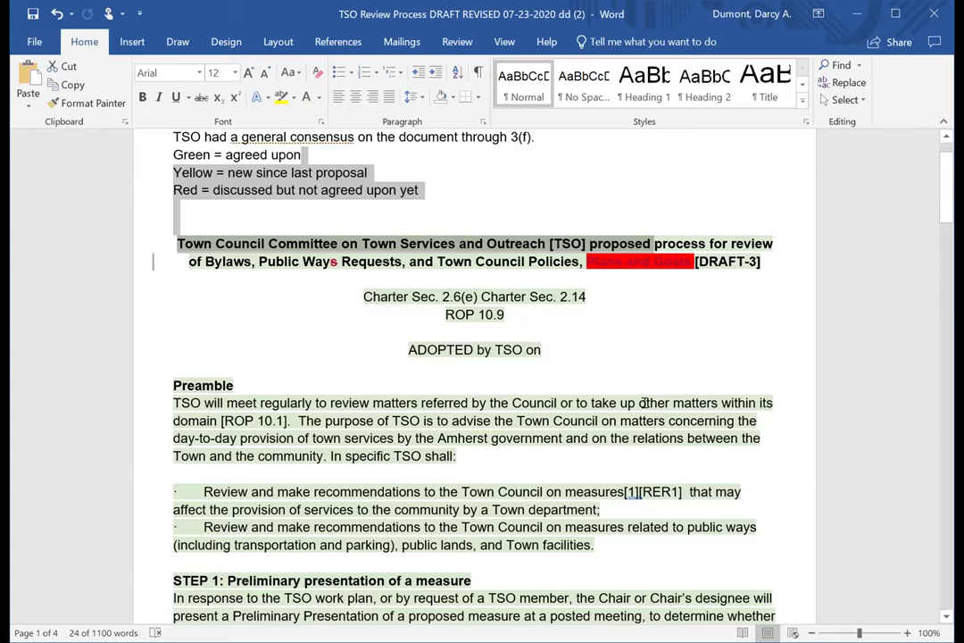
pyautogui.scroll(1, 644, 402)
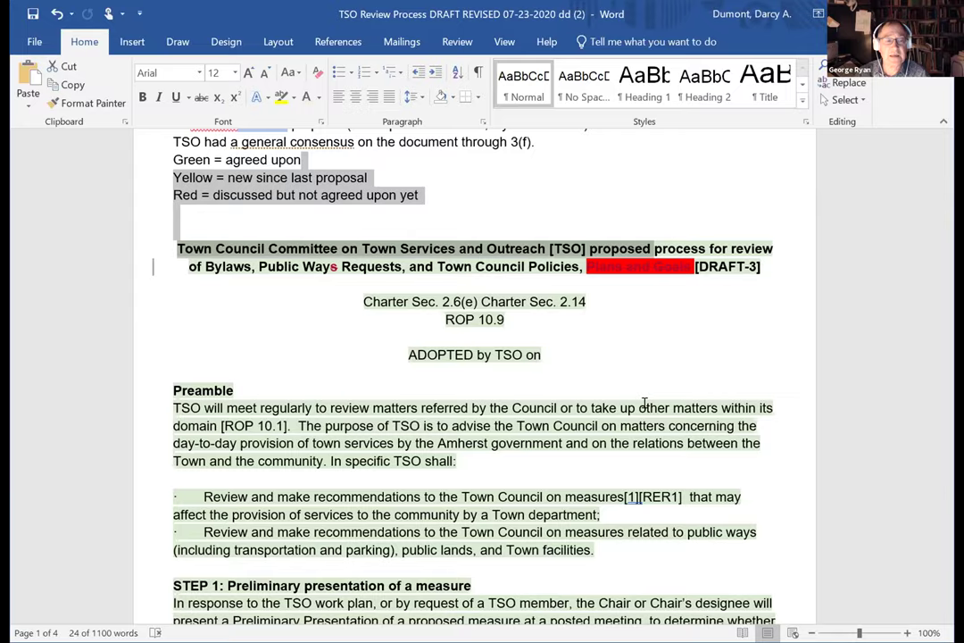
pyautogui.scroll(-15, 645, 403)
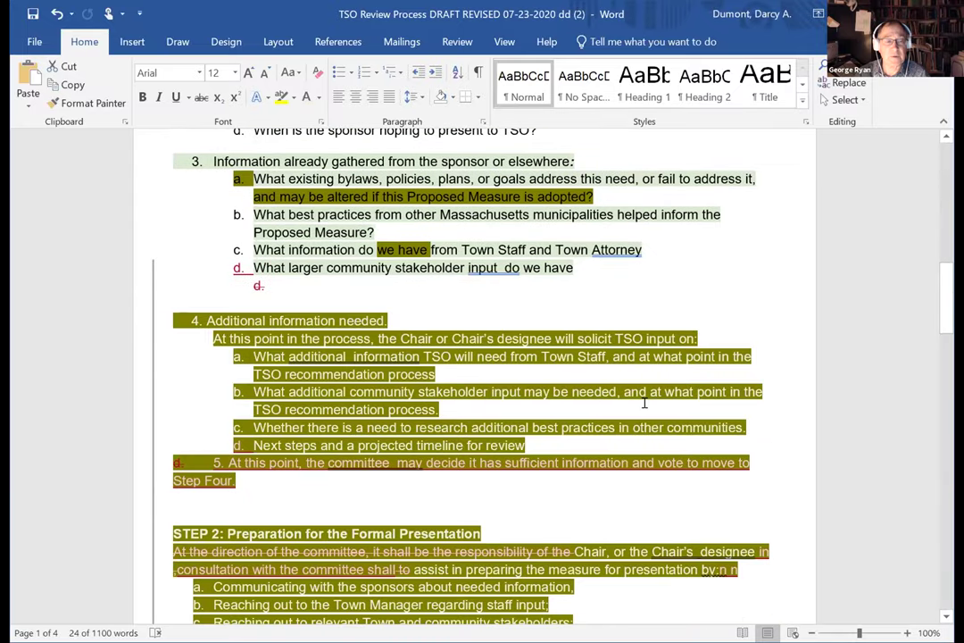
pyautogui.scroll(-8, 644, 403)
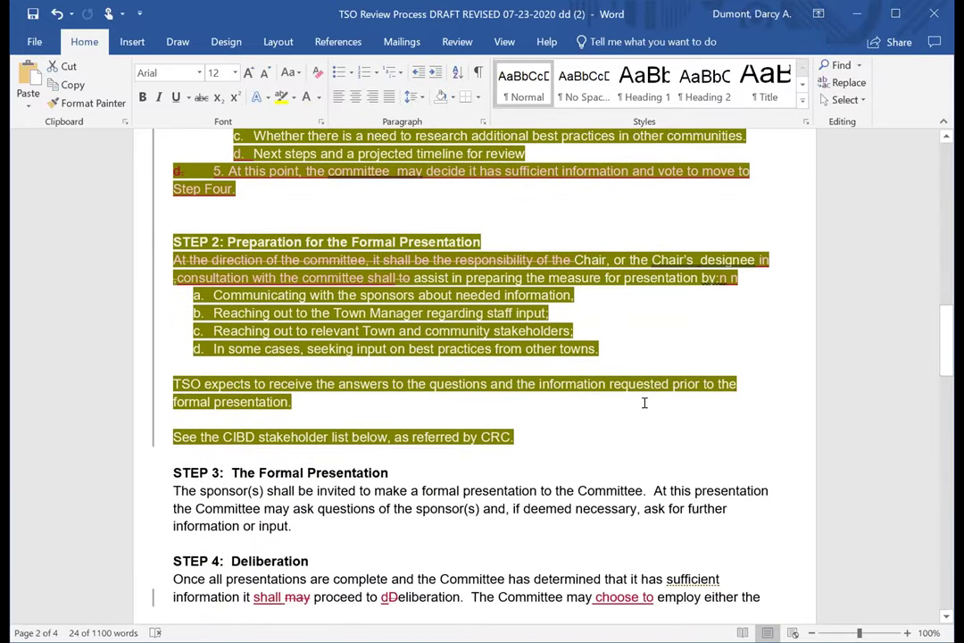
pyautogui.scroll(-1, 644, 402)
pyautogui.scroll(-3, 645, 403)
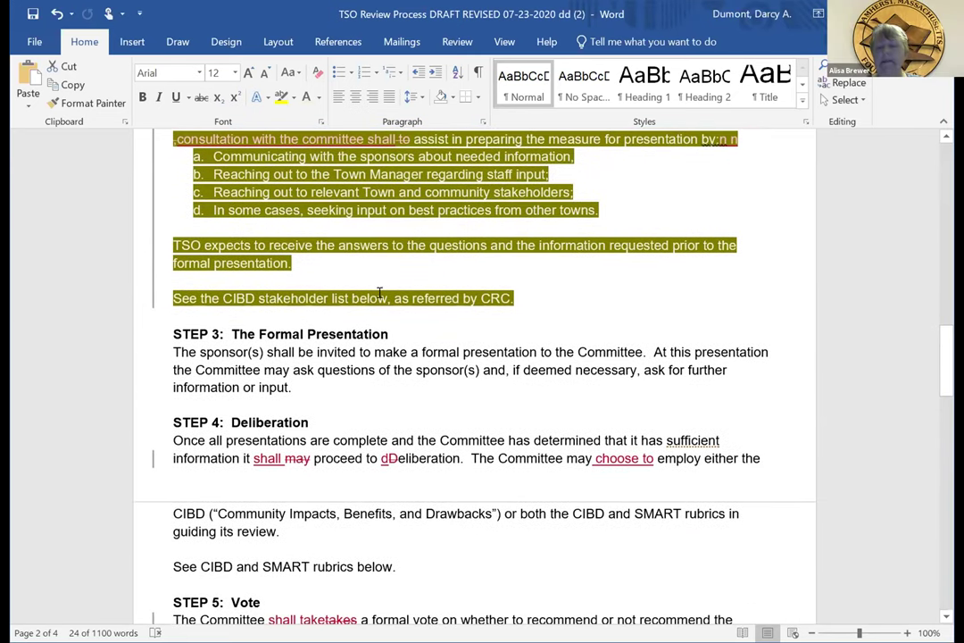
pyautogui.click(446, 318)
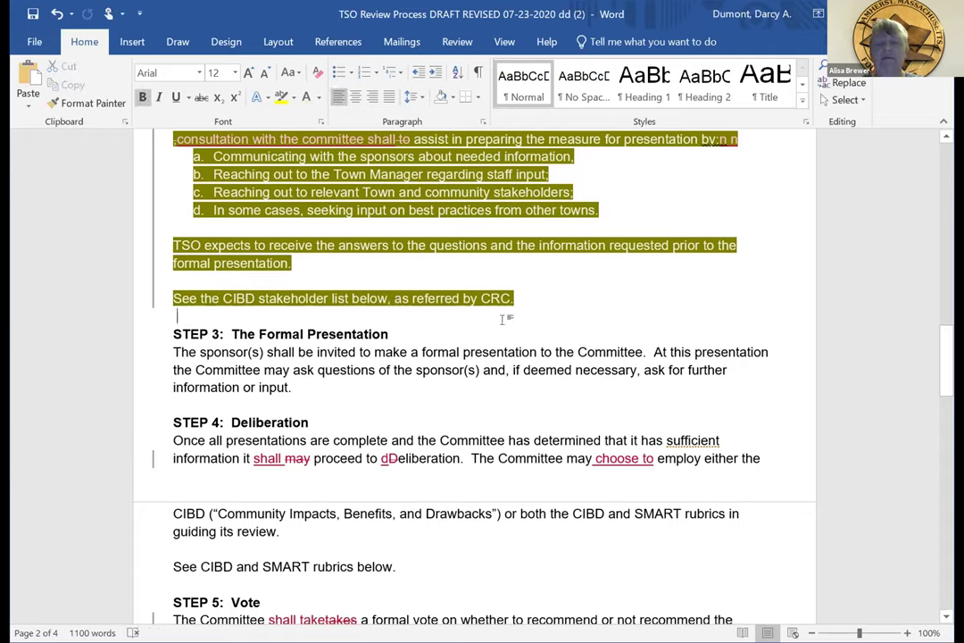
pyautogui.moveTo(525, 298); pyautogui.dragTo(154, 295)
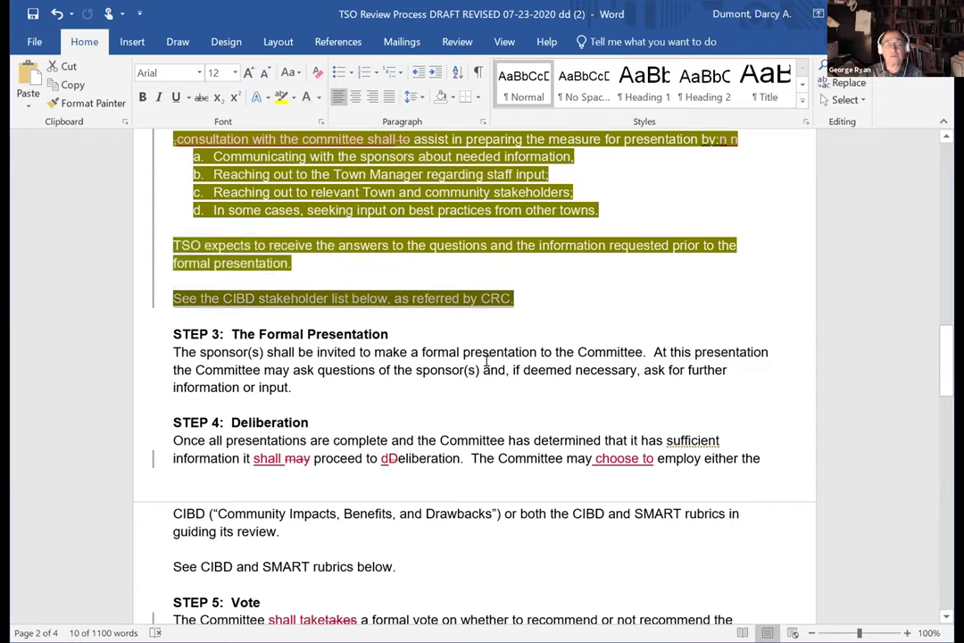
# Delete the sentence "See CIBD and SMART rubrics below." at the end of Step 4
pyautogui.scroll(-3, 452, 409)
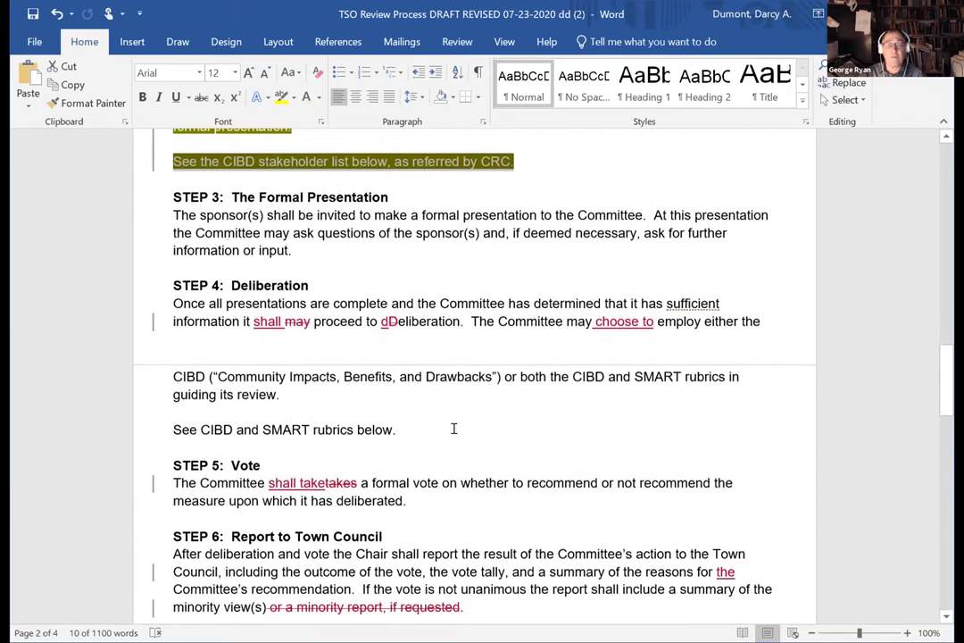
pyautogui.click(506, 439)
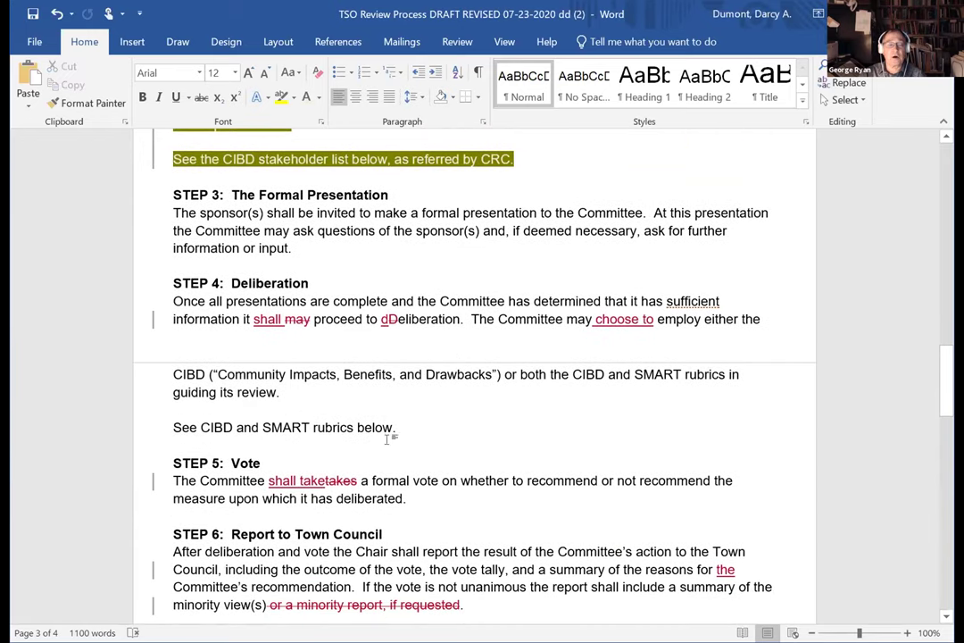
pyautogui.moveTo(397, 429); pyautogui.dragTo(153, 422)
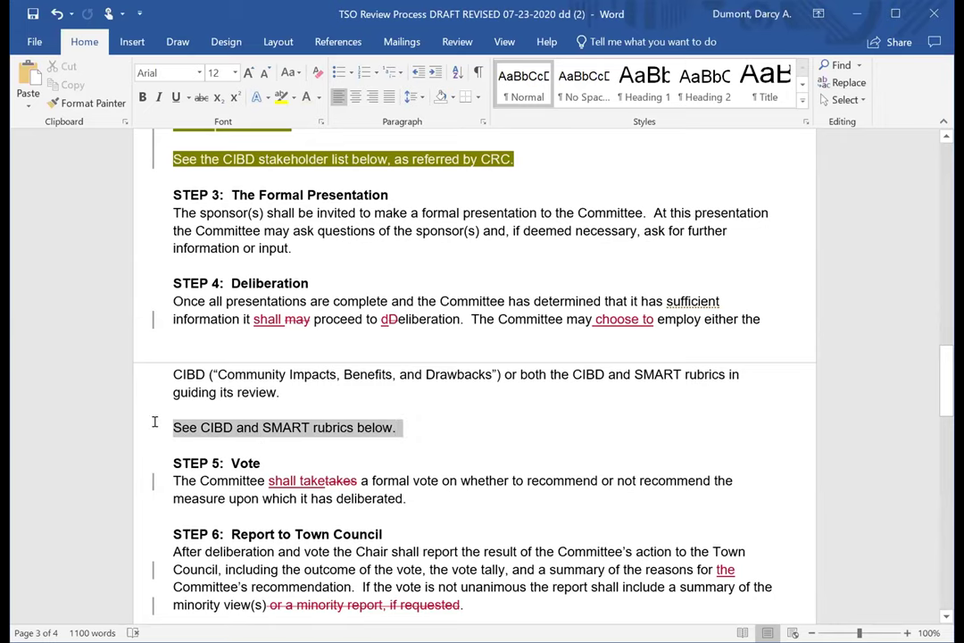
pyautogui.press('Delete')
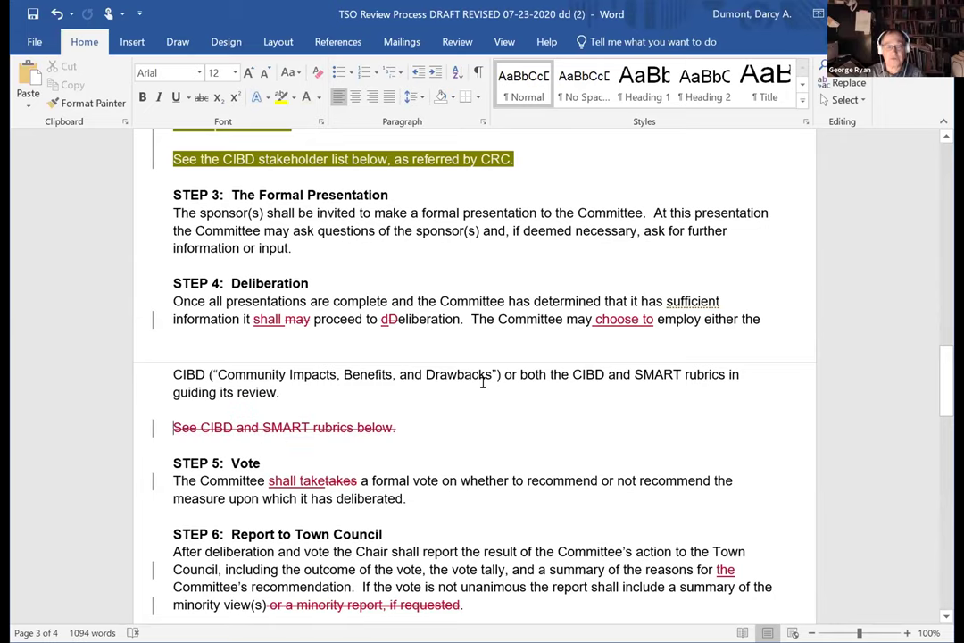
# Delete the word "below" from the CIBD stakeholder list sentence at the end of Step 2
pyautogui.scroll(5, 482, 383)
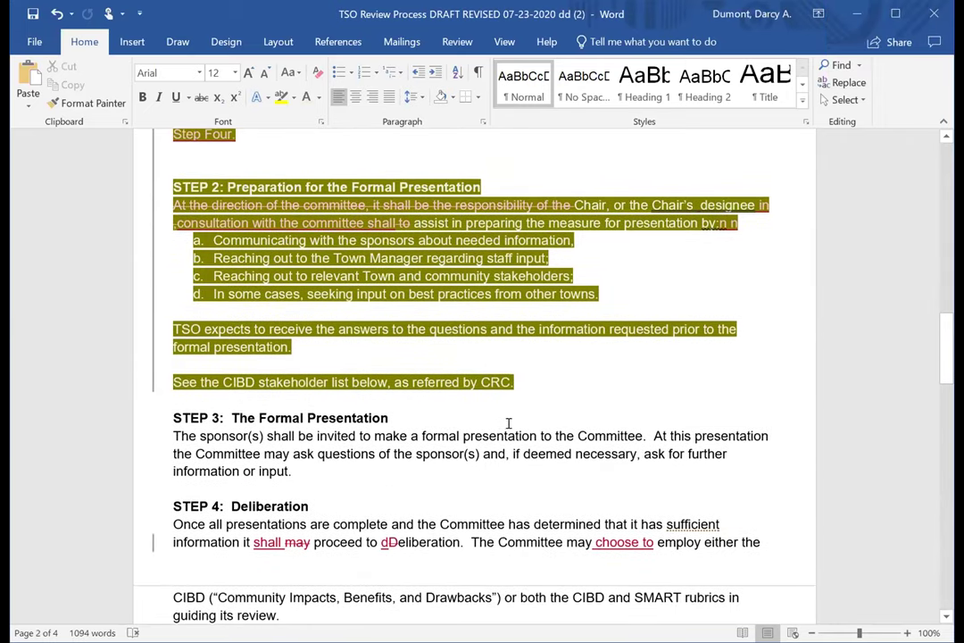
pyautogui.click(525, 422)
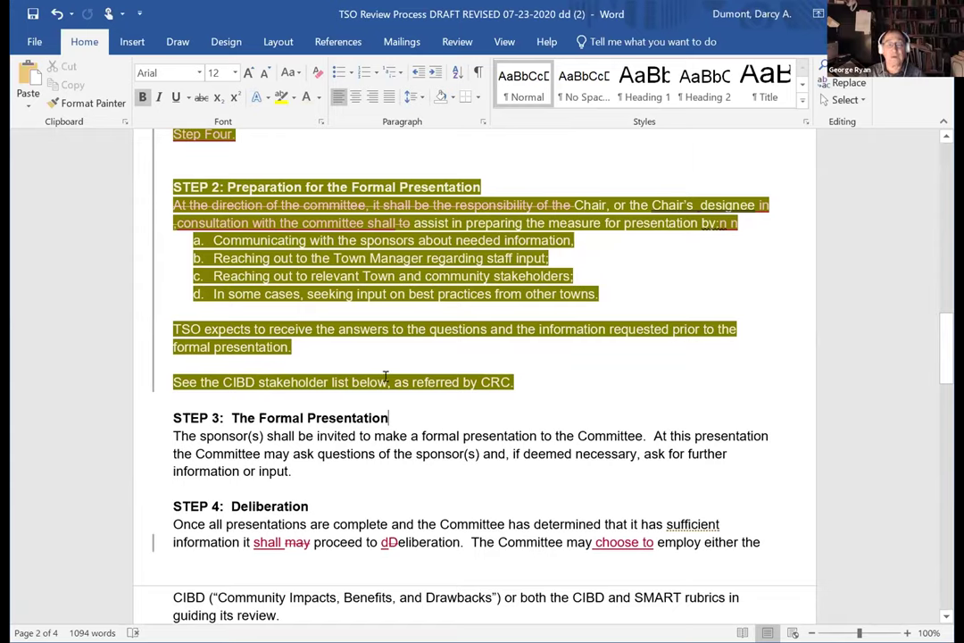
pyautogui.moveTo(358, 377)
pyautogui.mouseDown()
pyautogui.moveTo(295, 377)
pyautogui.moveTo(351, 378)
pyautogui.mouseUp()
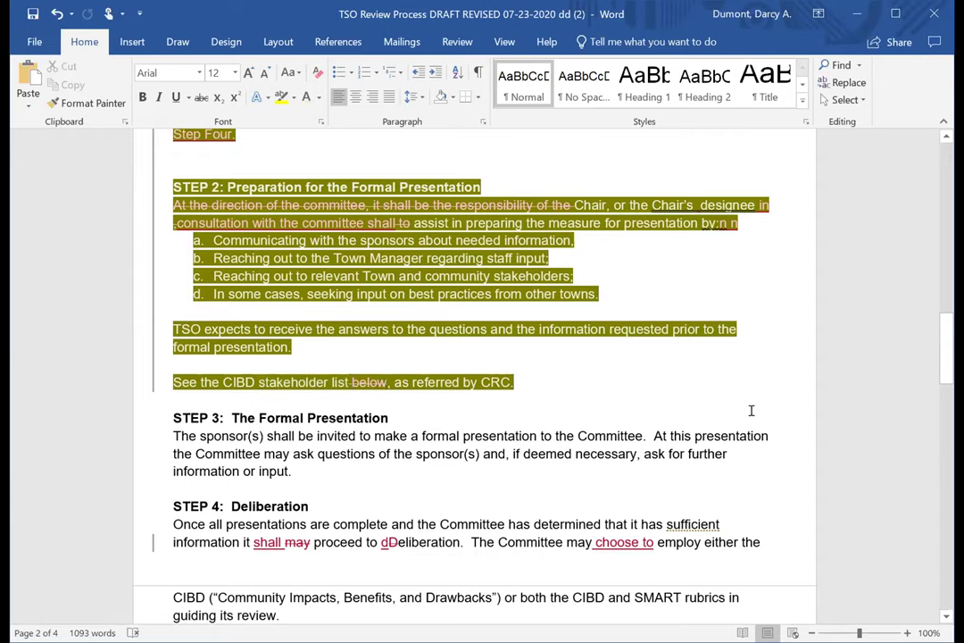
# Review the tracked changes in Steps 4 to 6 and the struck footnotes beneath them
pyautogui.scroll(-5, 852, 389)
pyautogui.scroll(-3, 852, 390)
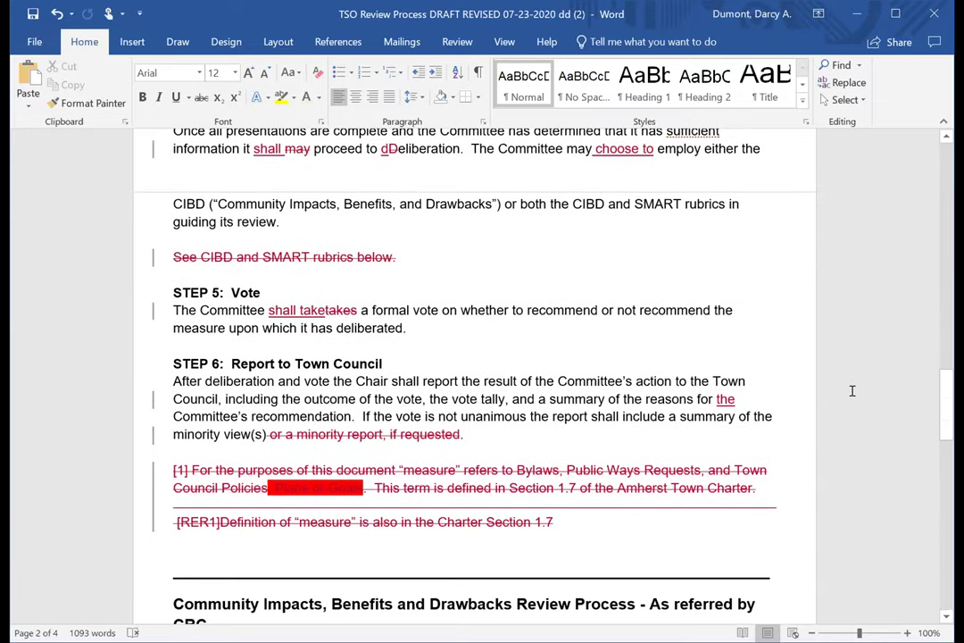
pyautogui.scroll(-1, 852, 390)
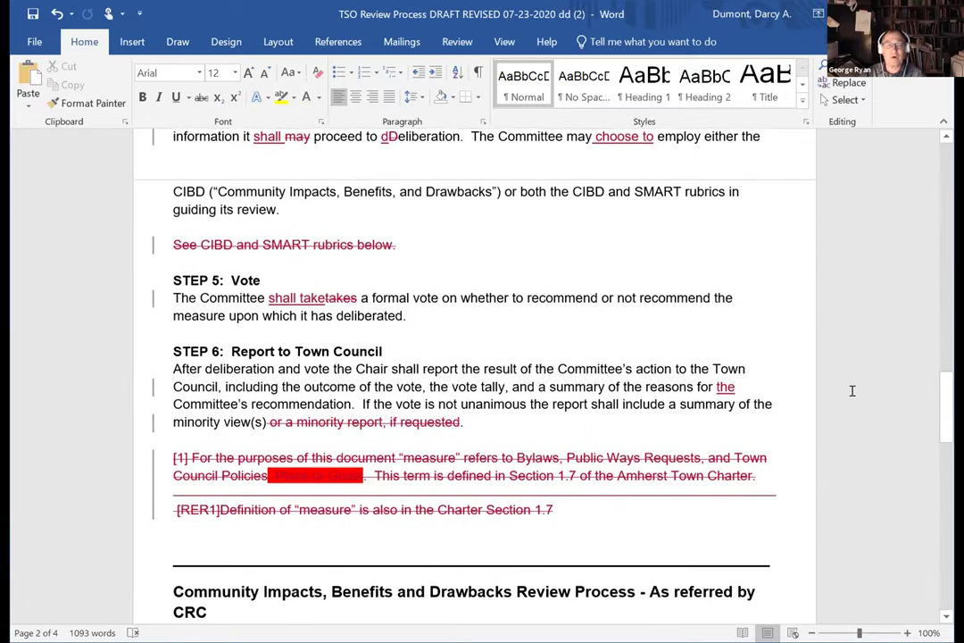
pyautogui.scroll(1, 851, 390)
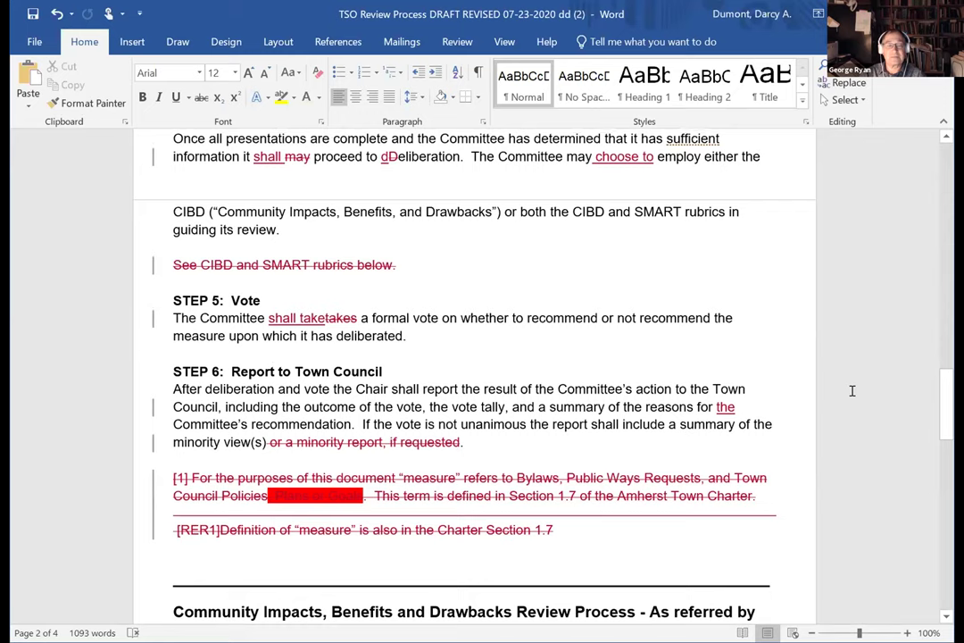
pyautogui.scroll(-4, 852, 390)
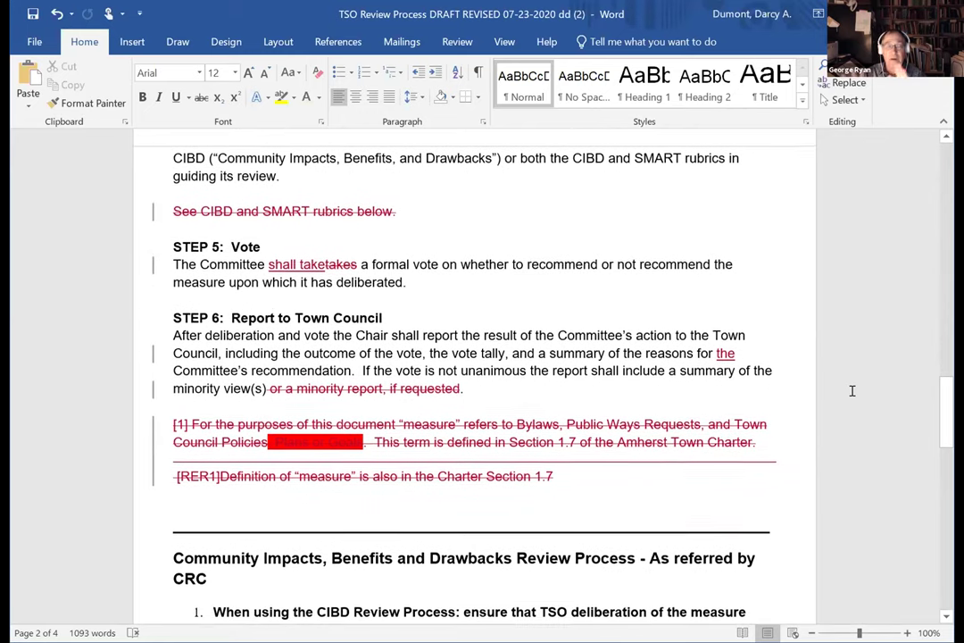
pyautogui.scroll(6, 852, 390)
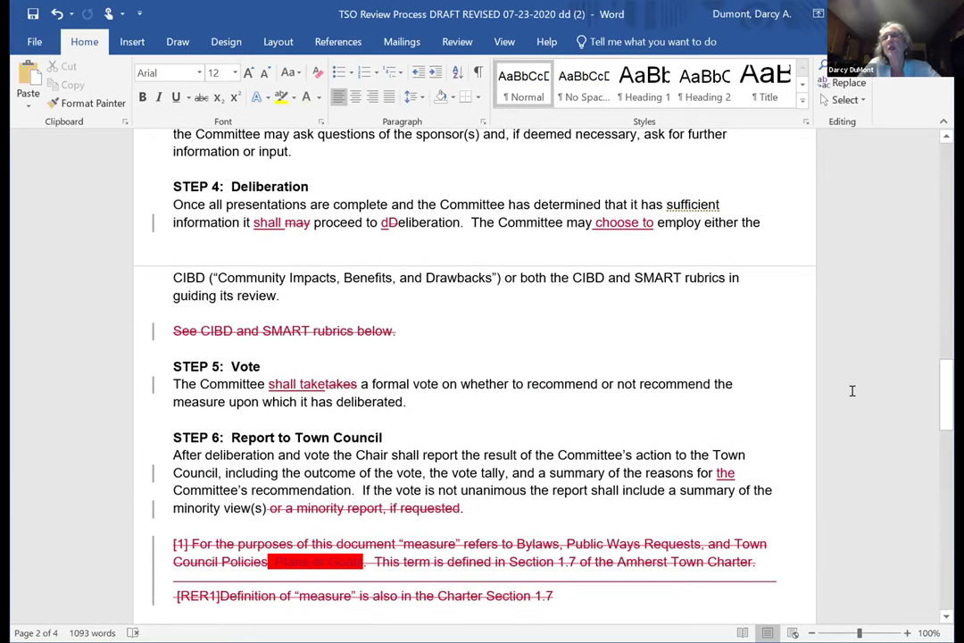
# Complete the "ADOPTED by TSO on" line above the Preamble with the date 8/6/2020
pyautogui.scroll(20, 894, 337)
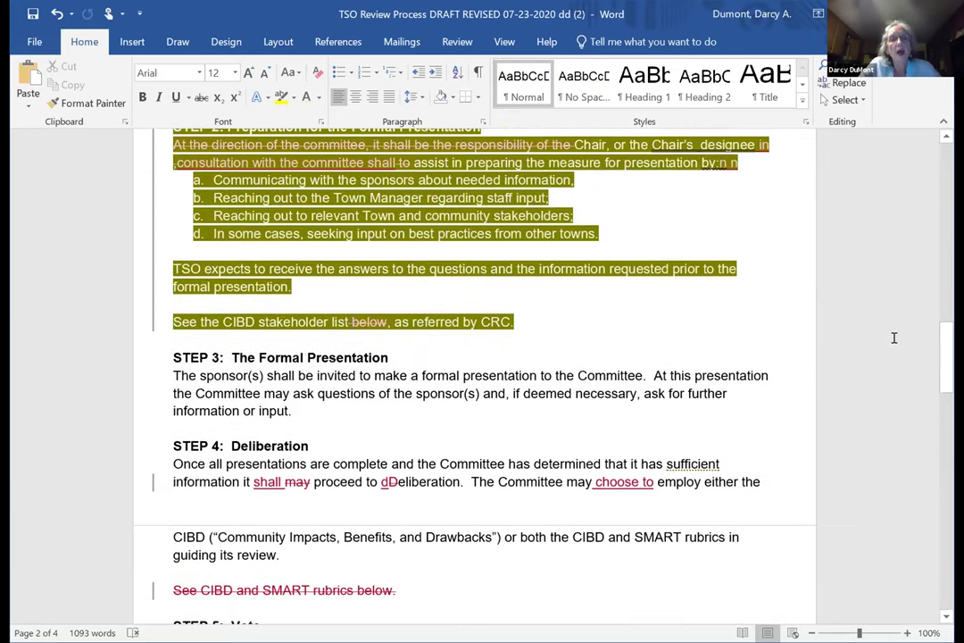
pyautogui.scroll(7, 893, 338)
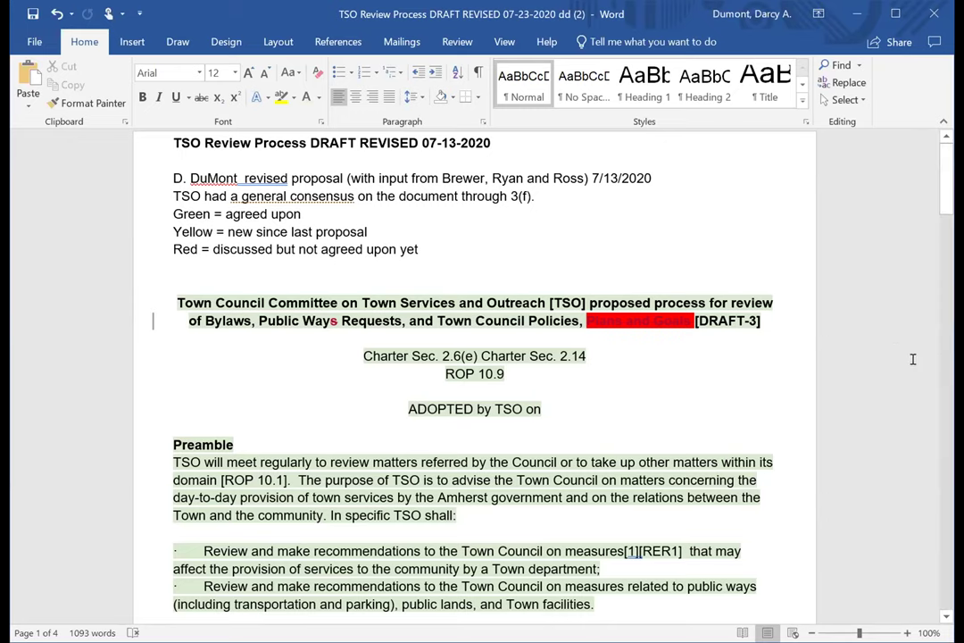
pyautogui.scroll(-1, 755, 449)
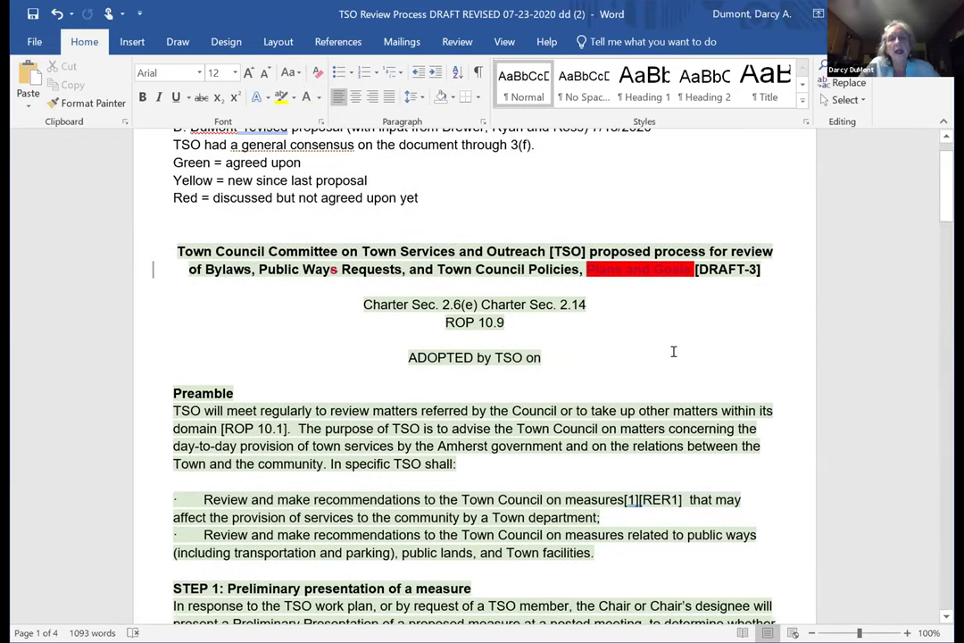
pyautogui.click(551, 359)
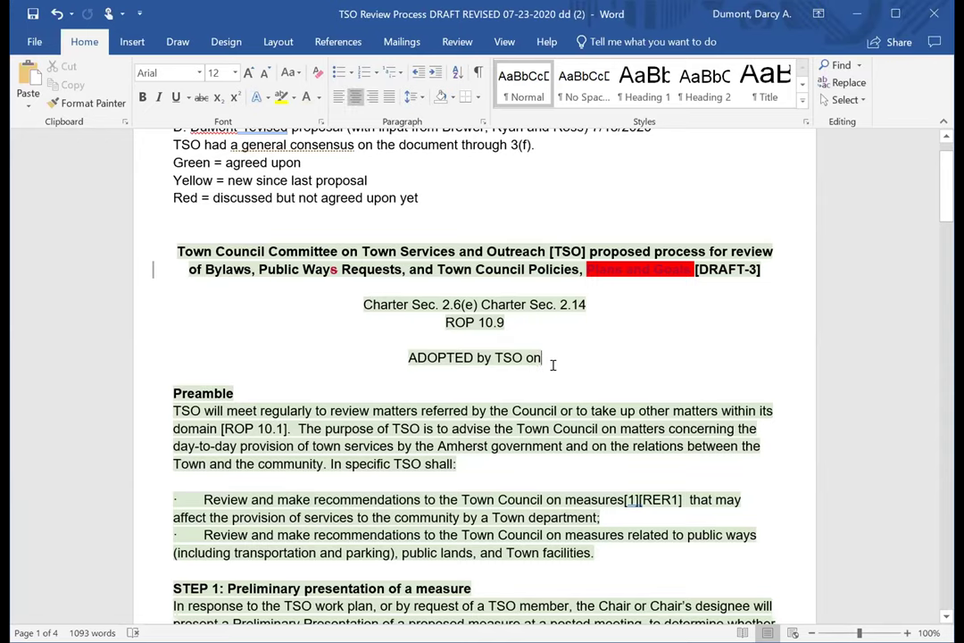
pyautogui.hotkey('ctrl', 'z')
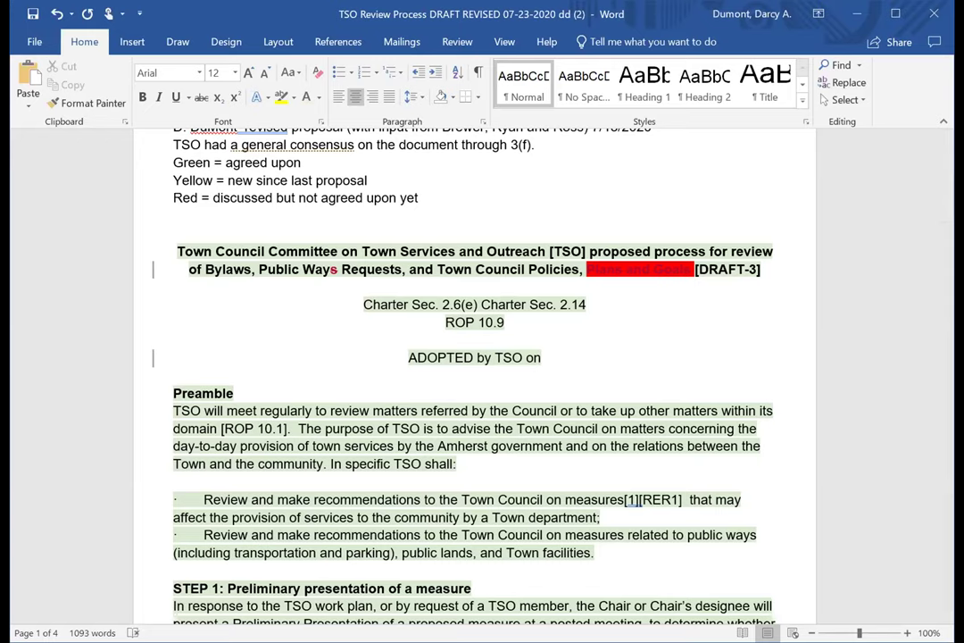
pyautogui.write('7')
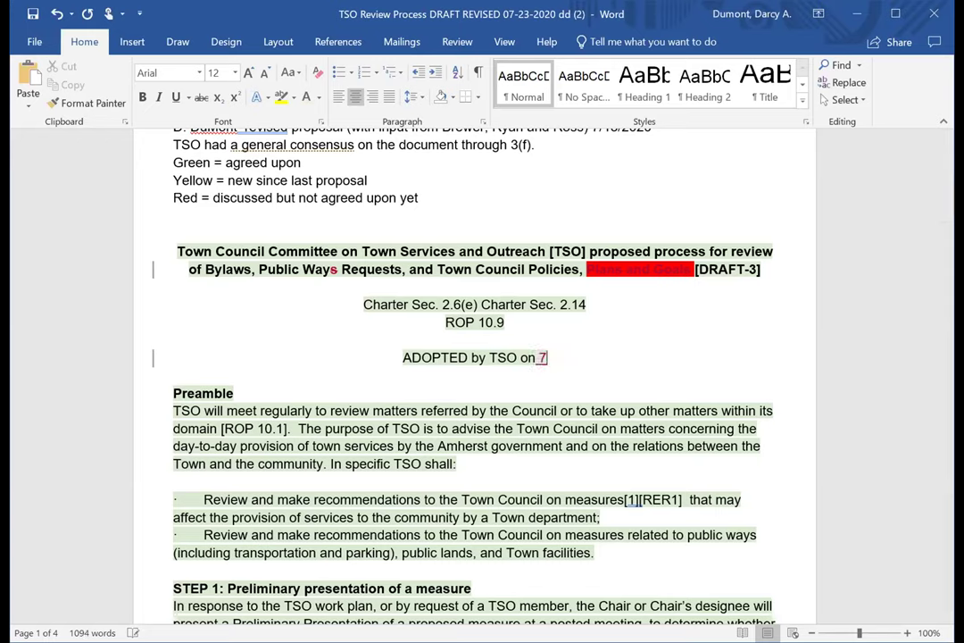
pyautogui.write('/')
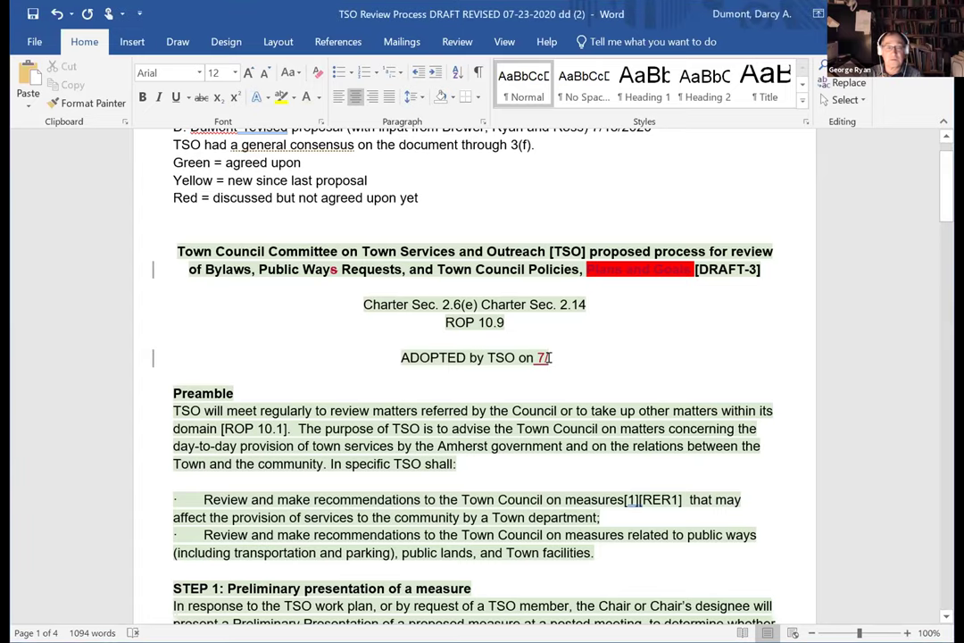
pyautogui.press('BackSpace')
pyautogui.press('BackSpace')
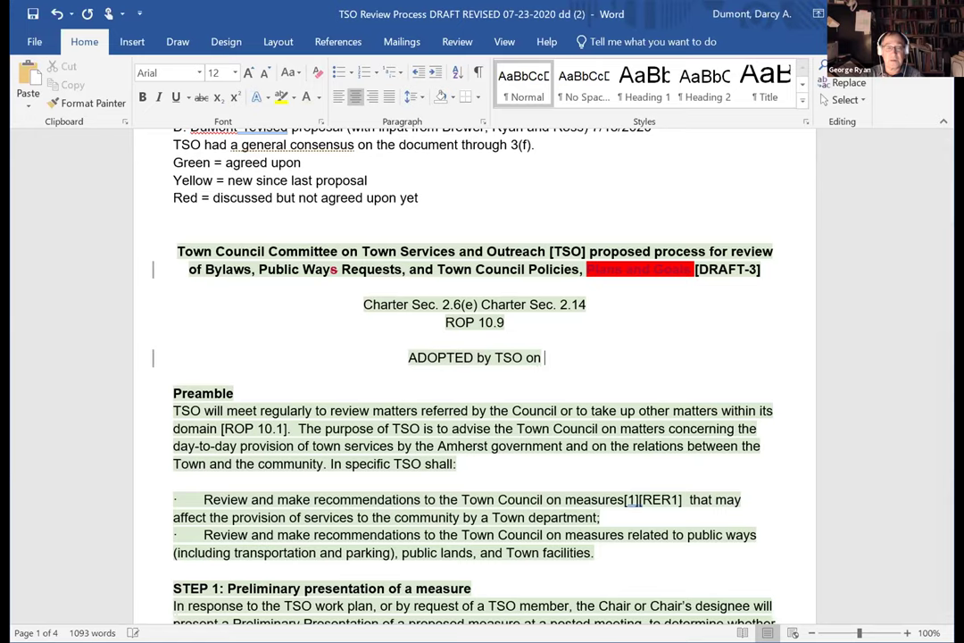
pyautogui.write('8/')
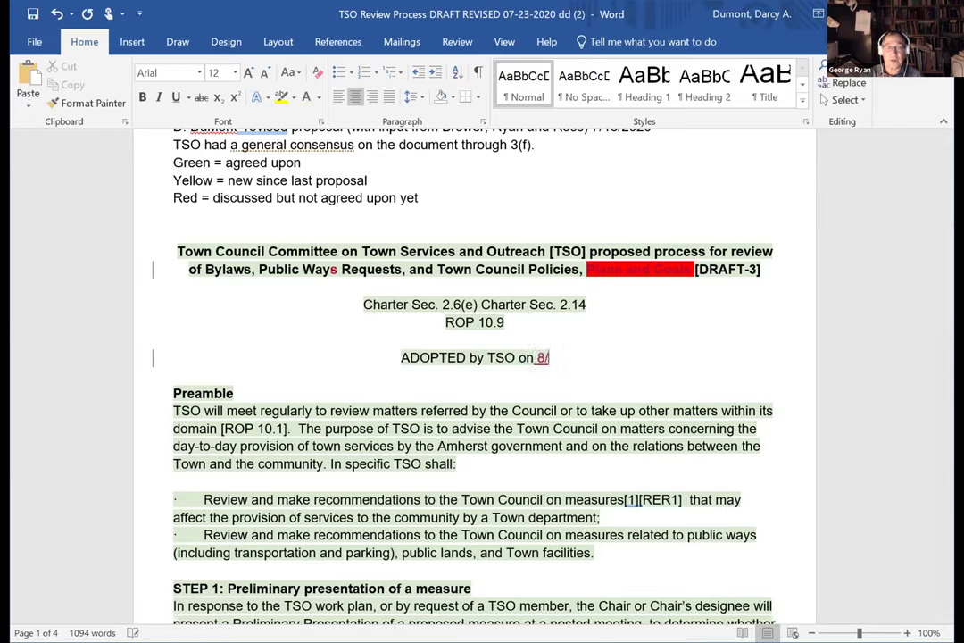
pyautogui.write('6/')
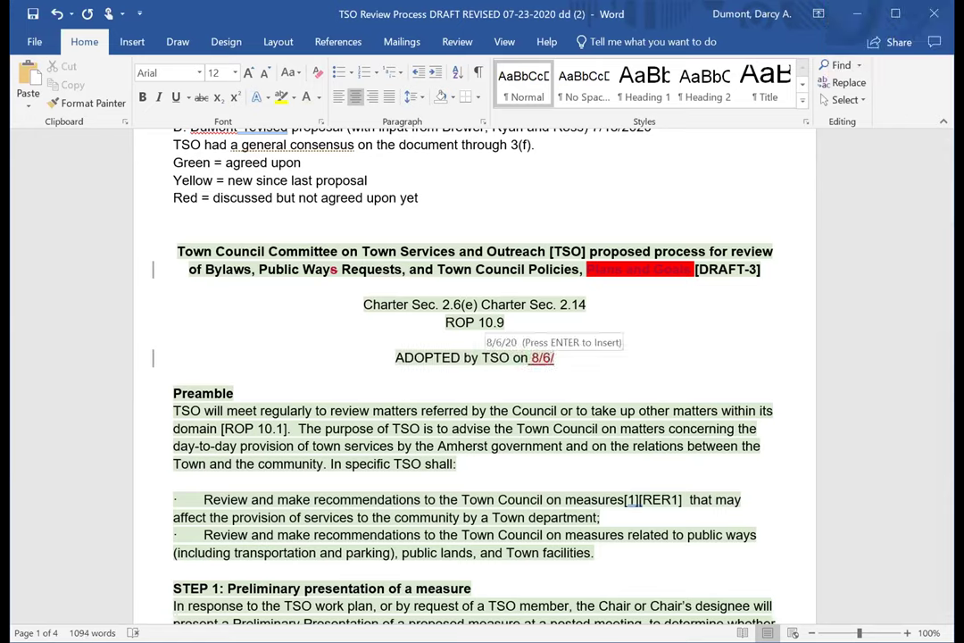
pyautogui.press('Return')
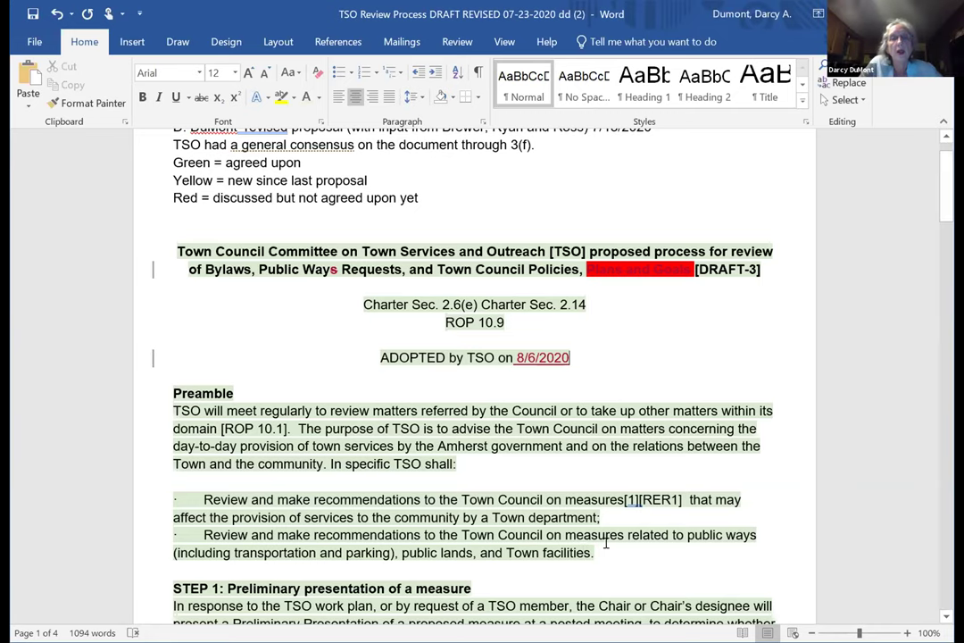
# Review the tracked changes from the adoption line through Step 6 and the struck footnotes above the Community Impacts, Benefits and Drawbacks section
pyautogui.scroll(-2, 589, 549)
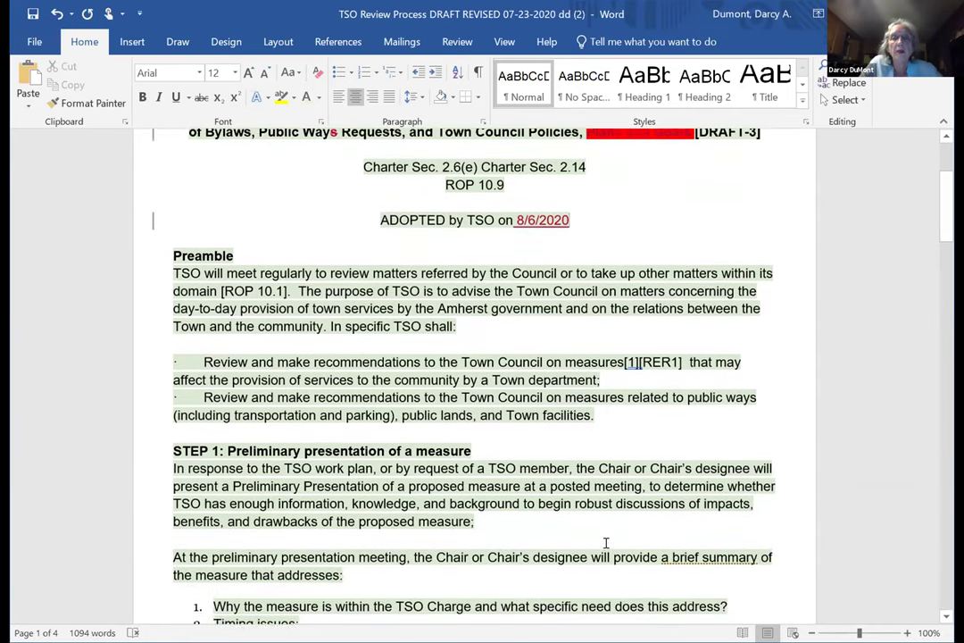
pyautogui.scroll(-4, 606, 543)
pyautogui.scroll(-14, 605, 543)
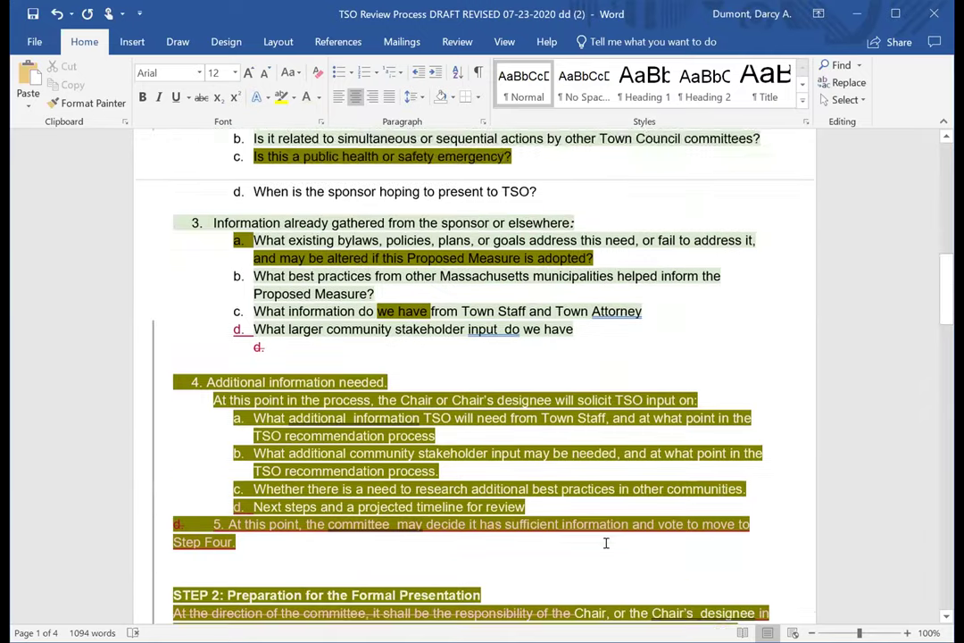
pyautogui.scroll(-10, 606, 542)
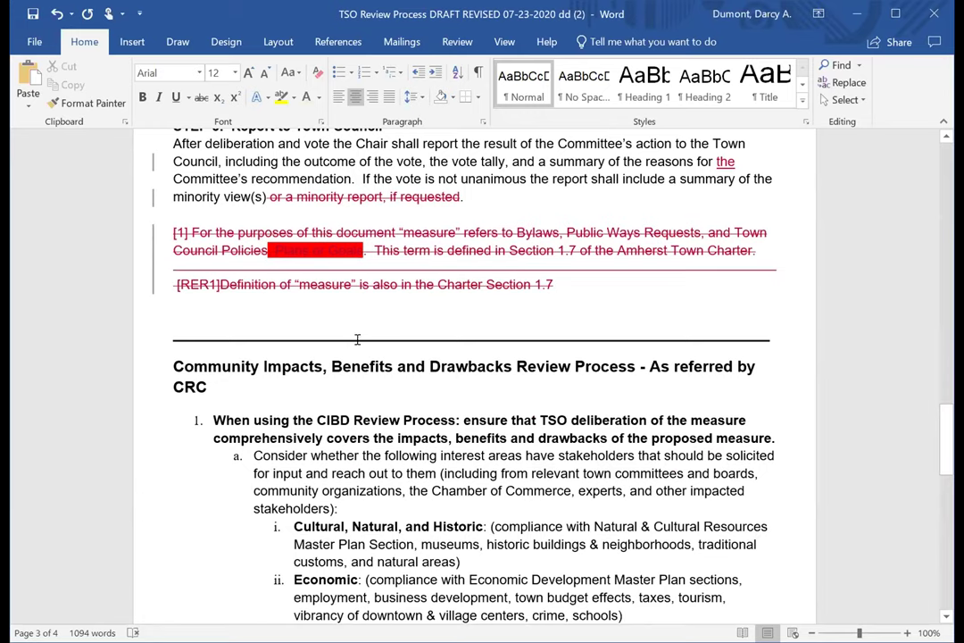
pyautogui.scroll(3, 365, 312)
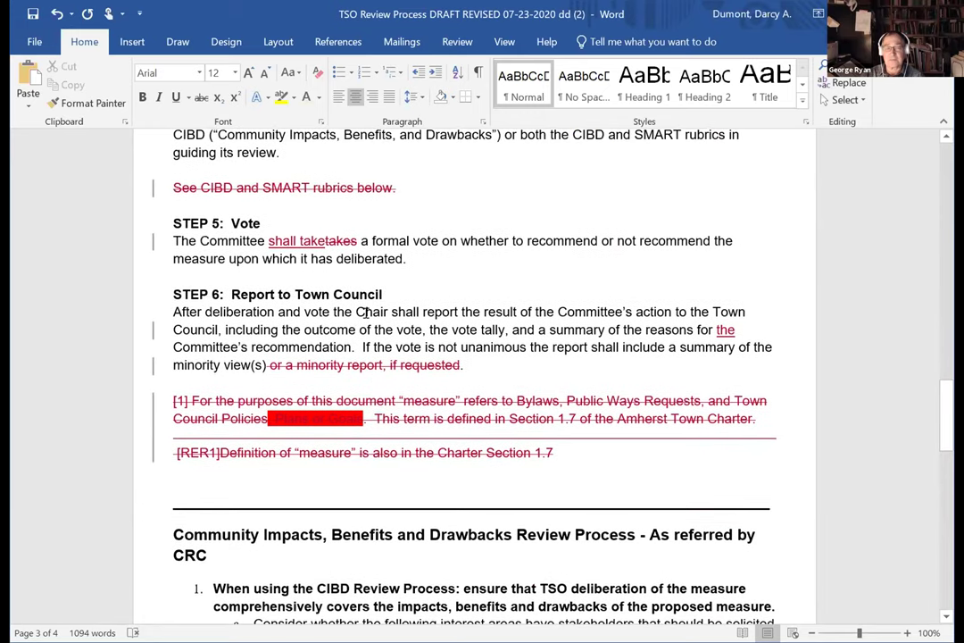
pyautogui.scroll(-3, 365, 313)
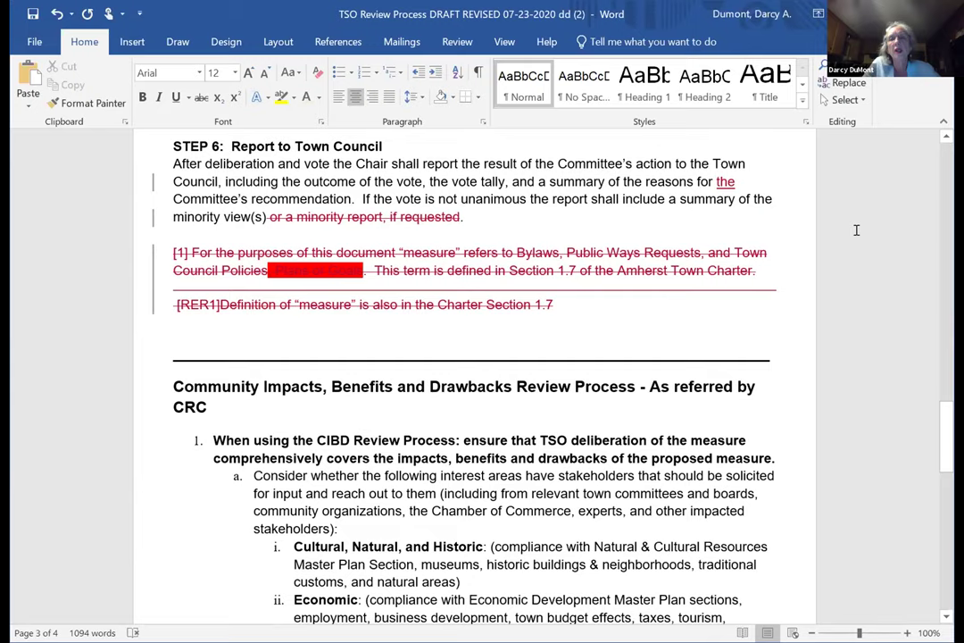
# Save the TSO Review Process draft with its tracked changes under its existing file name
pyautogui.click(607, 286)
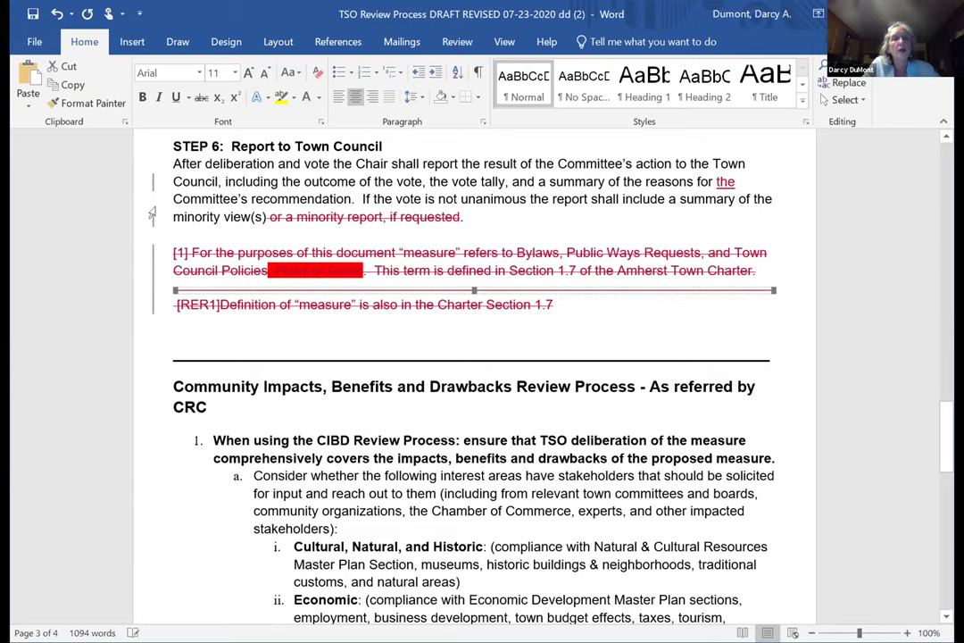
pyautogui.click(29, 48)
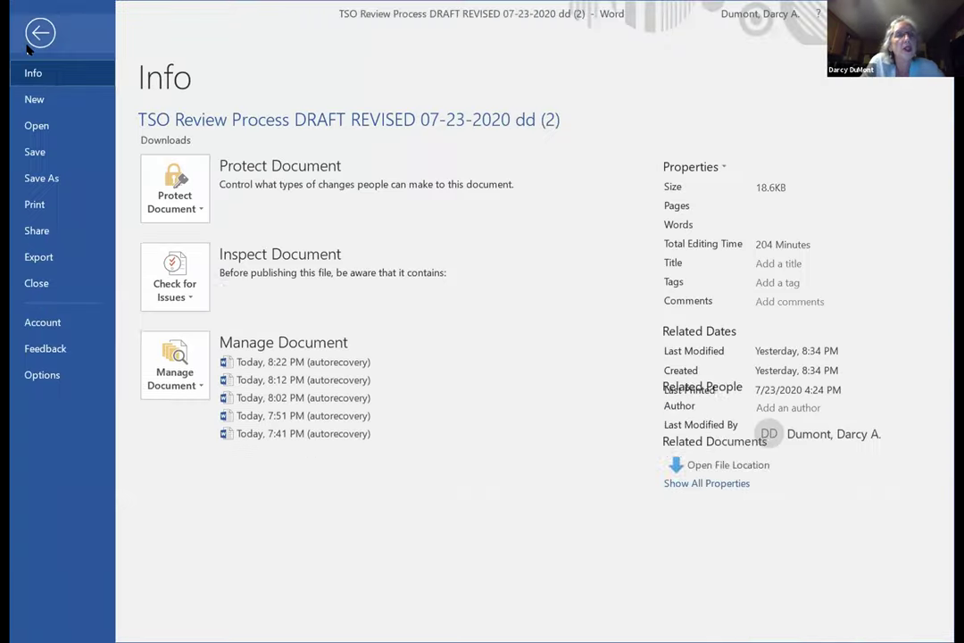
pyautogui.click(35, 153)
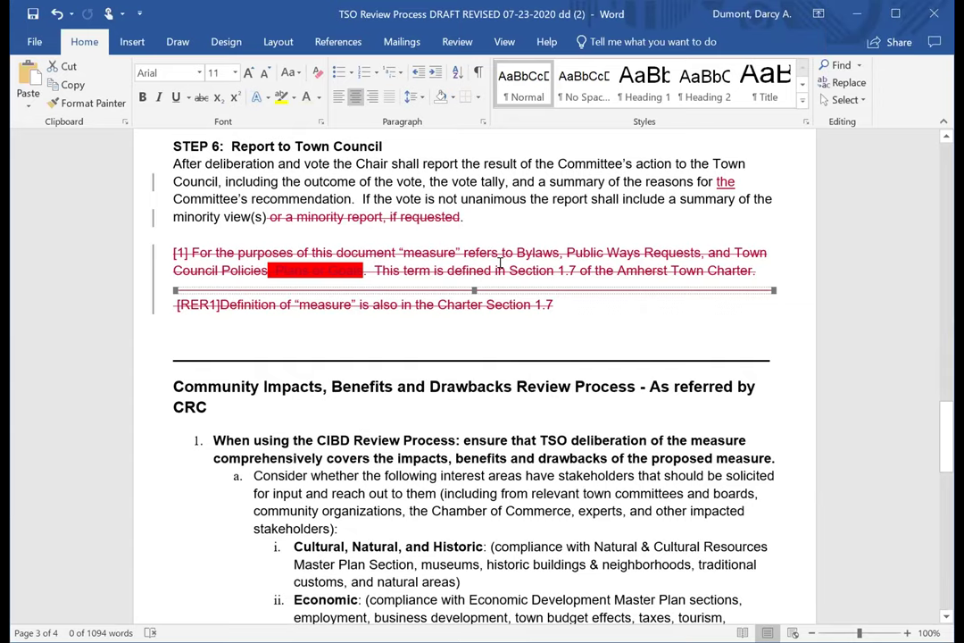
pyautogui.moveTo(500, 264)
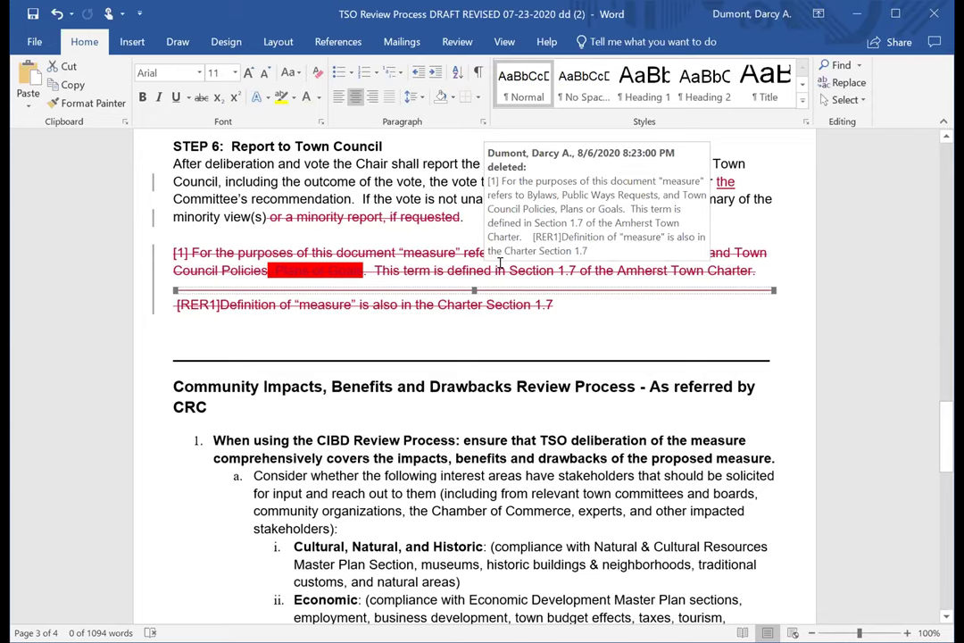